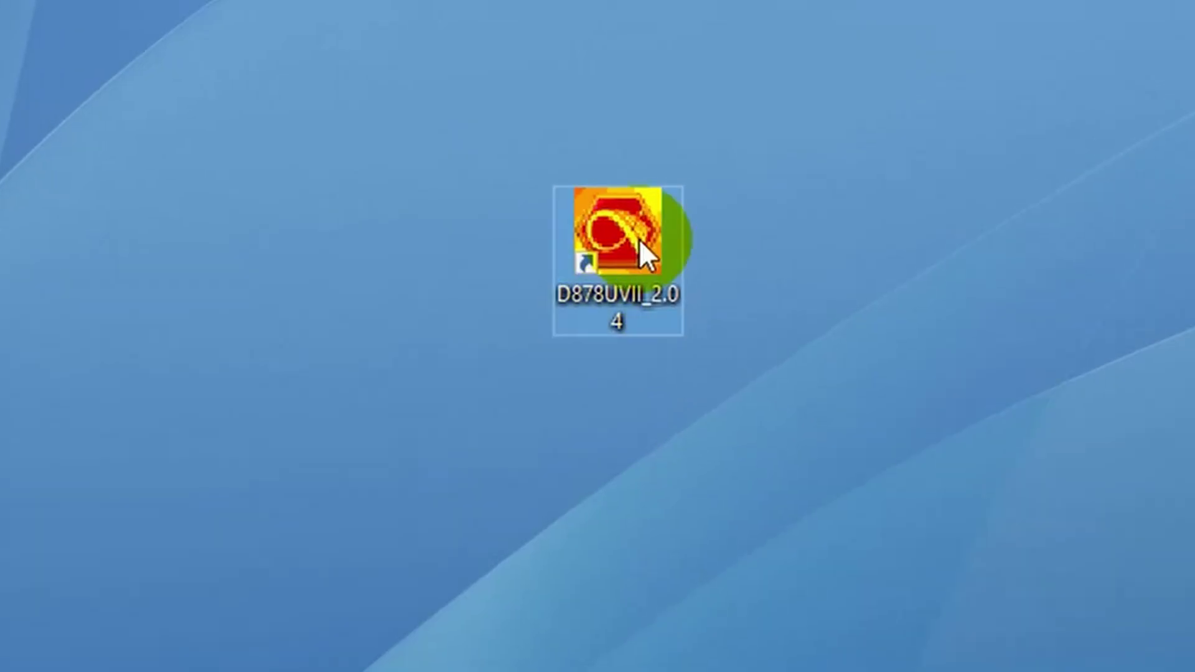
Launch the D878UVII CPS from its desktop shortcut, maximize it, then minimize it to the taskbar
double_click(640, 238)
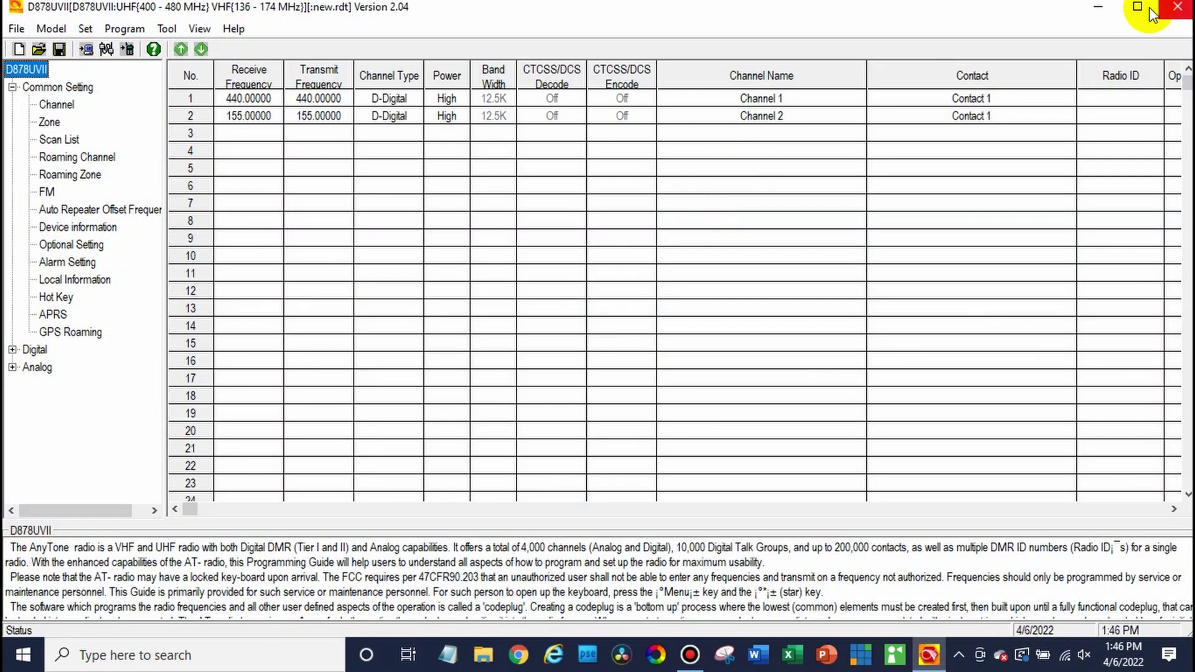
click(1143, 6)
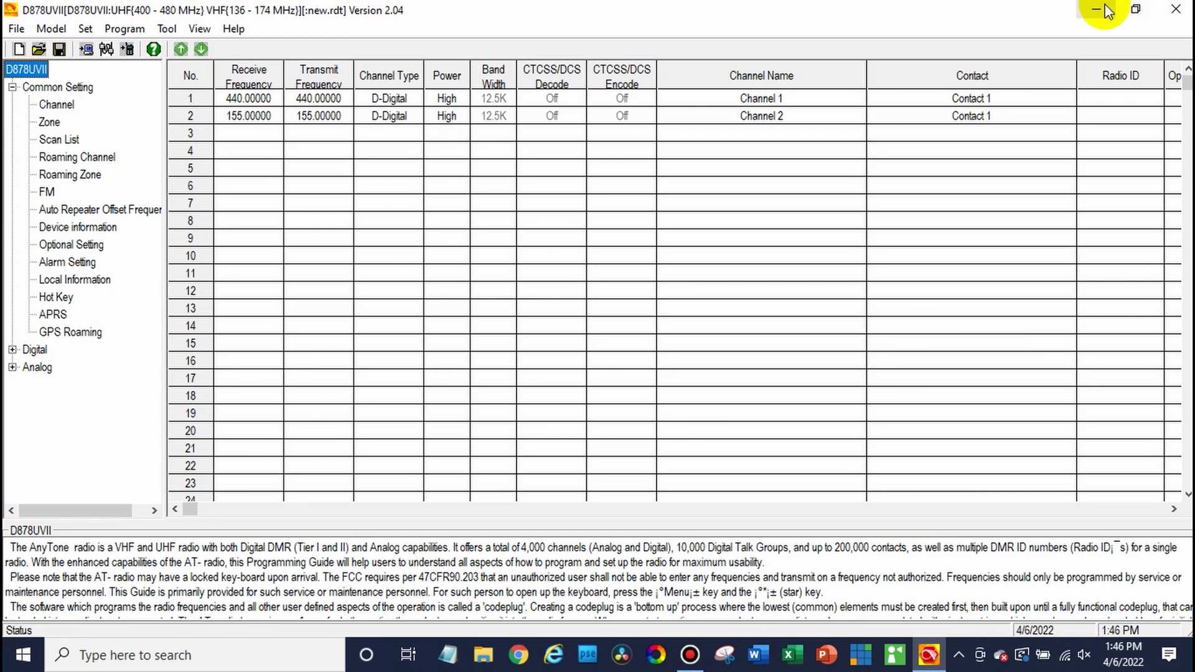
click(1097, 9)
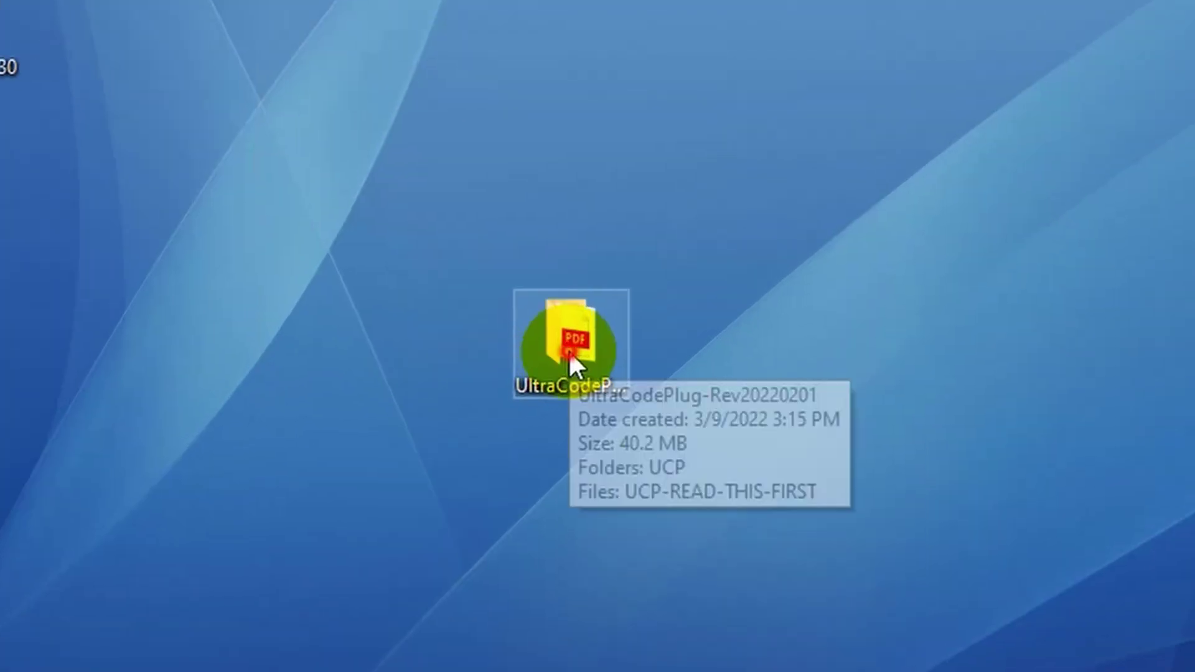
double_click(496, 379)
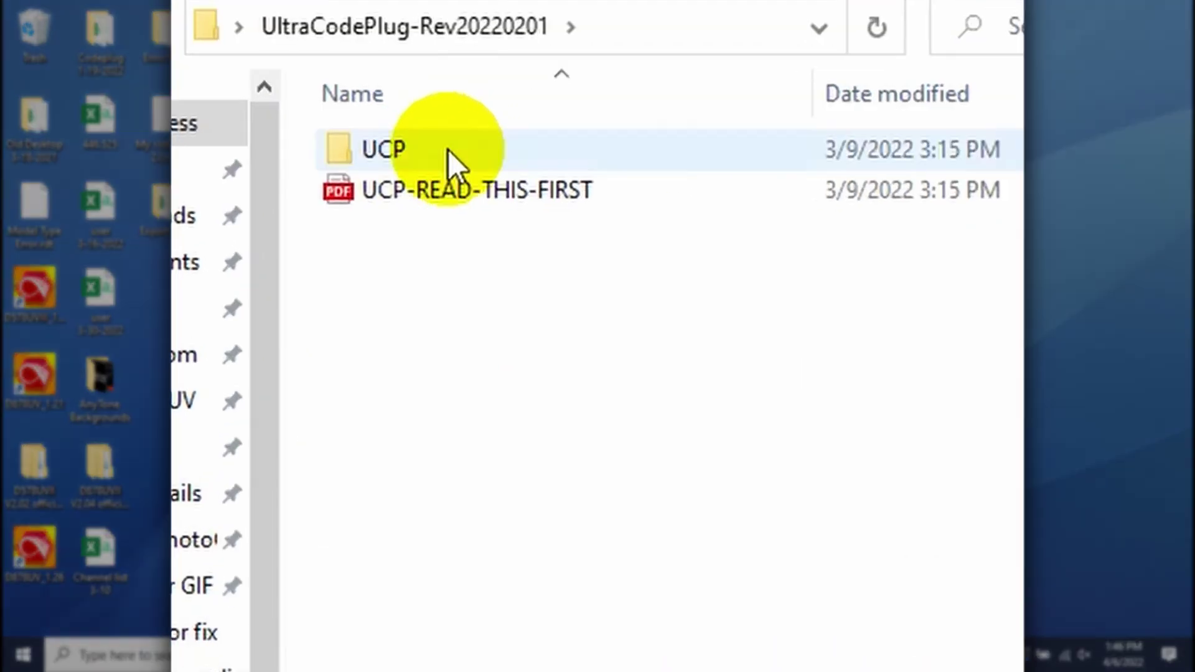
double_click(482, 219)
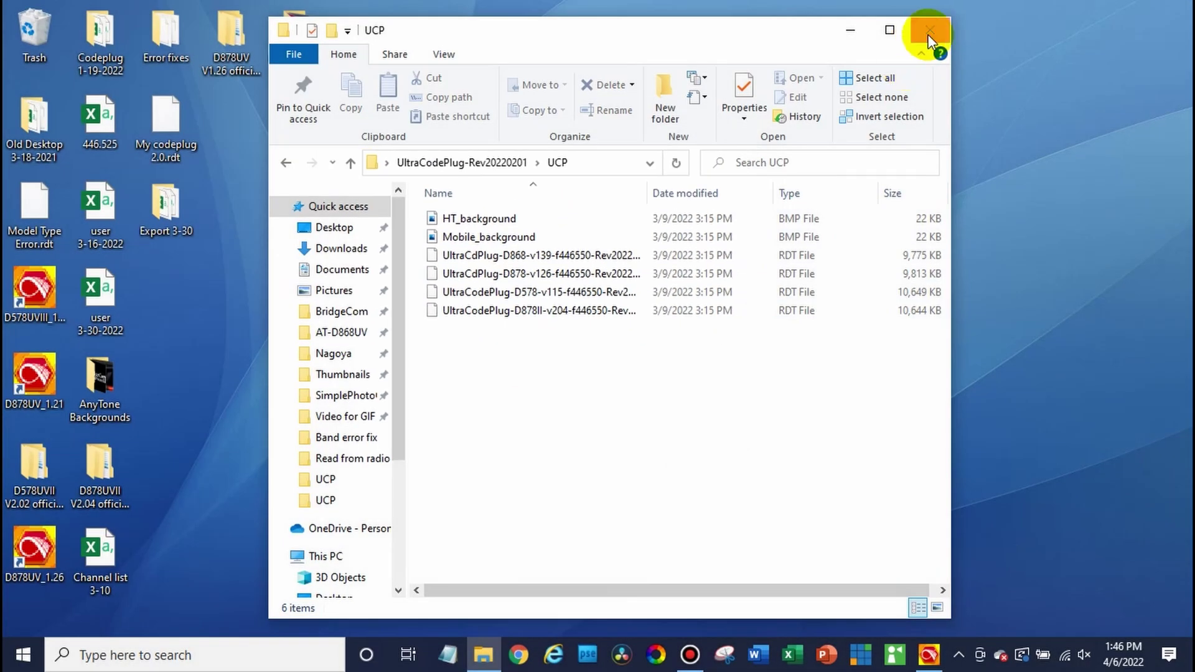
click(929, 39)
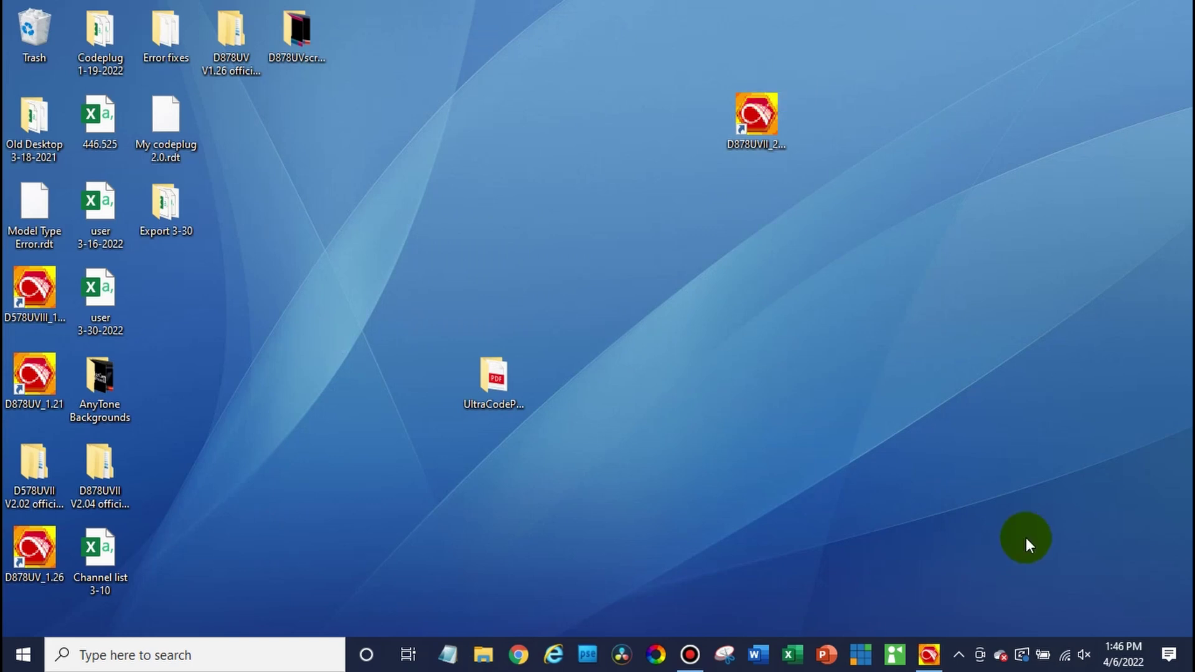
Open the D878II v204 codeplug from Desktop > UltraCodePlug-Rev20220201 > UCP
click(931, 663)
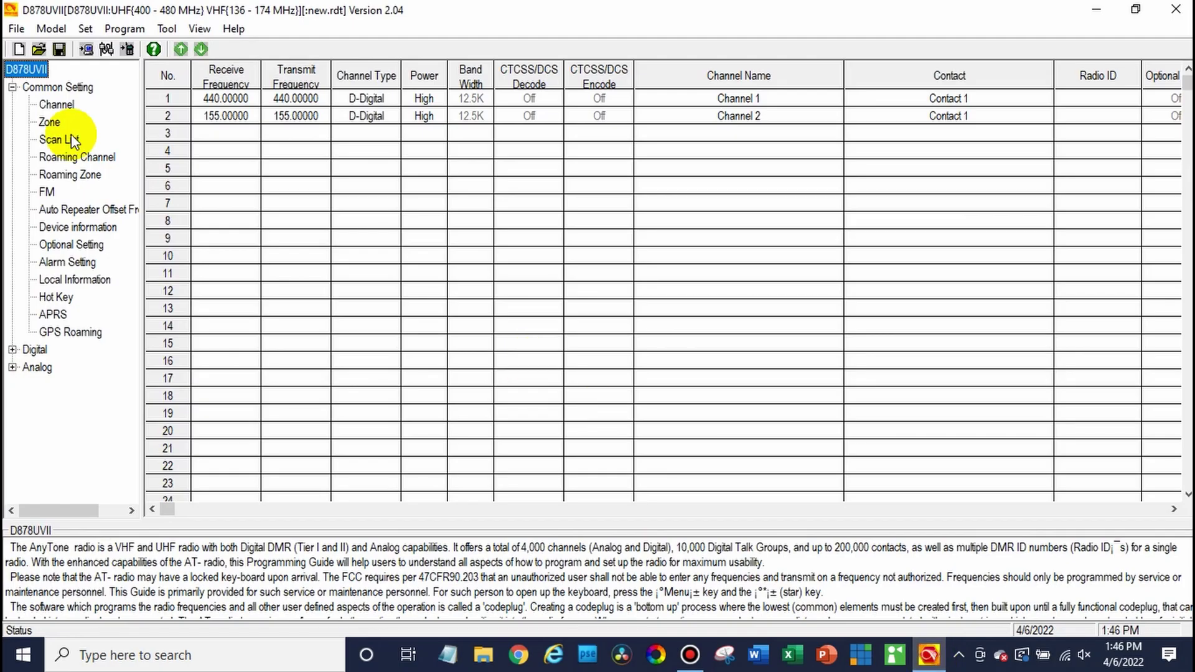
click(17, 27)
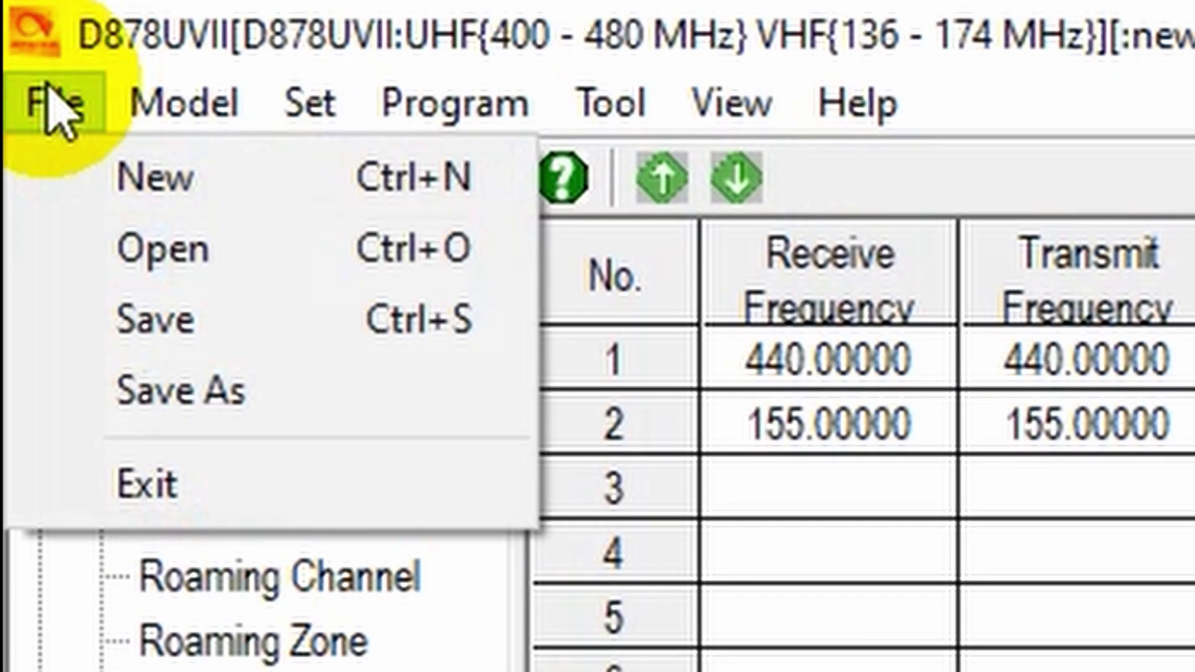
click(238, 250)
scroll(124, 236, down, 5)
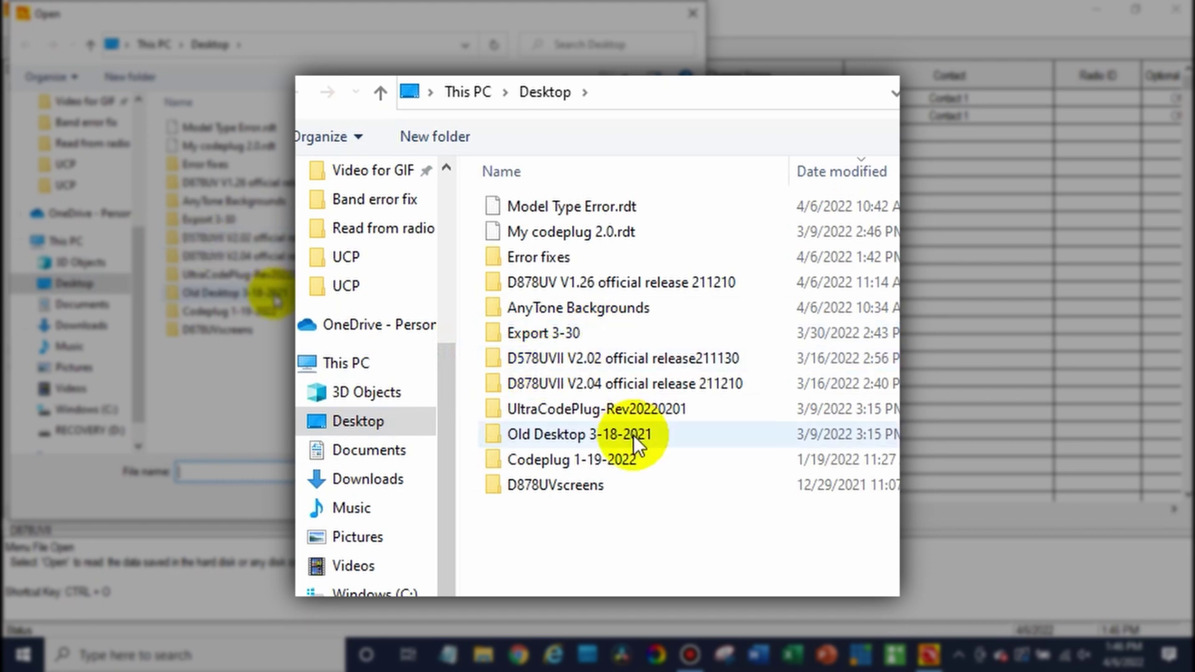
double_click(600, 410)
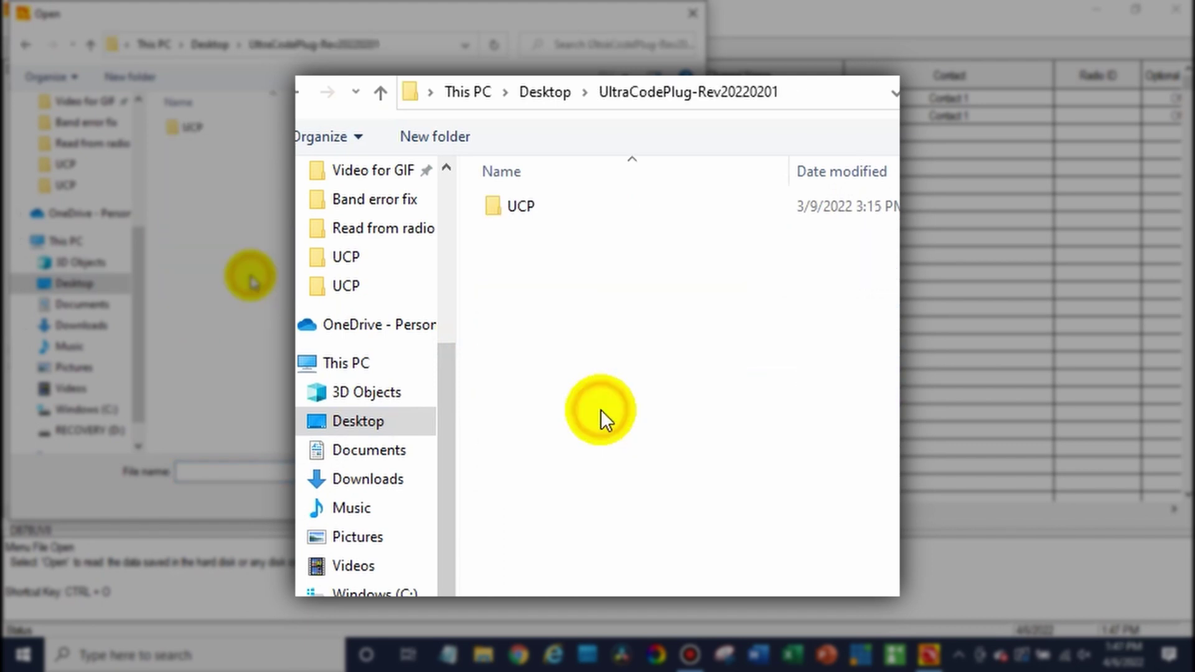
double_click(571, 201)
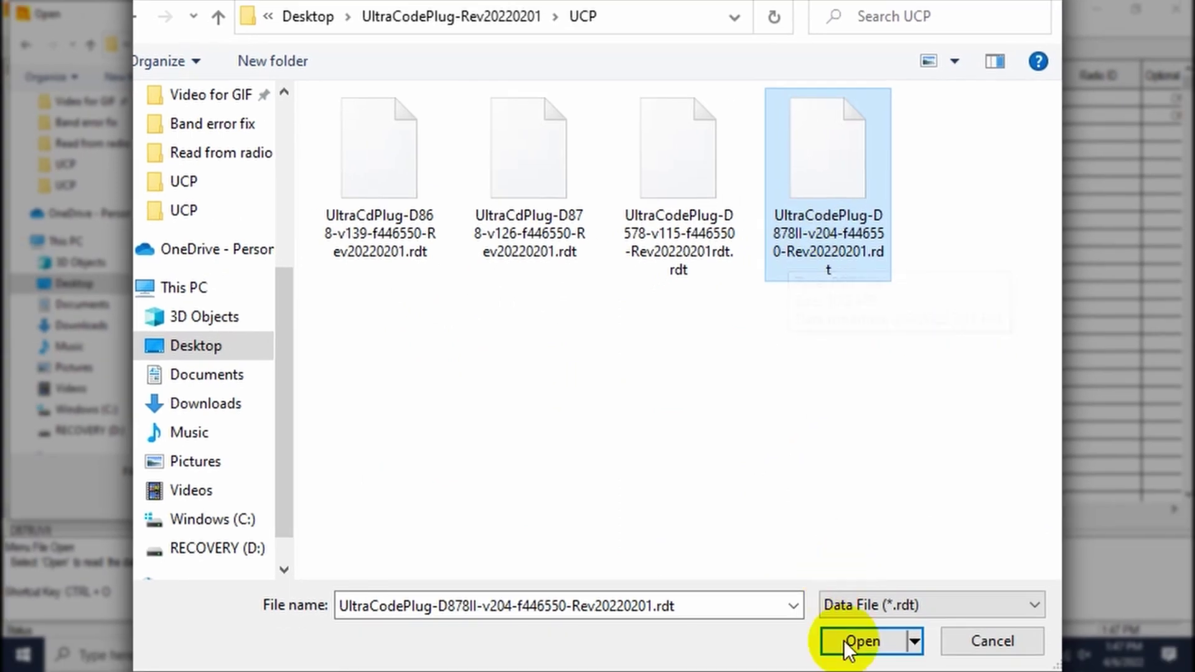
click(850, 634)
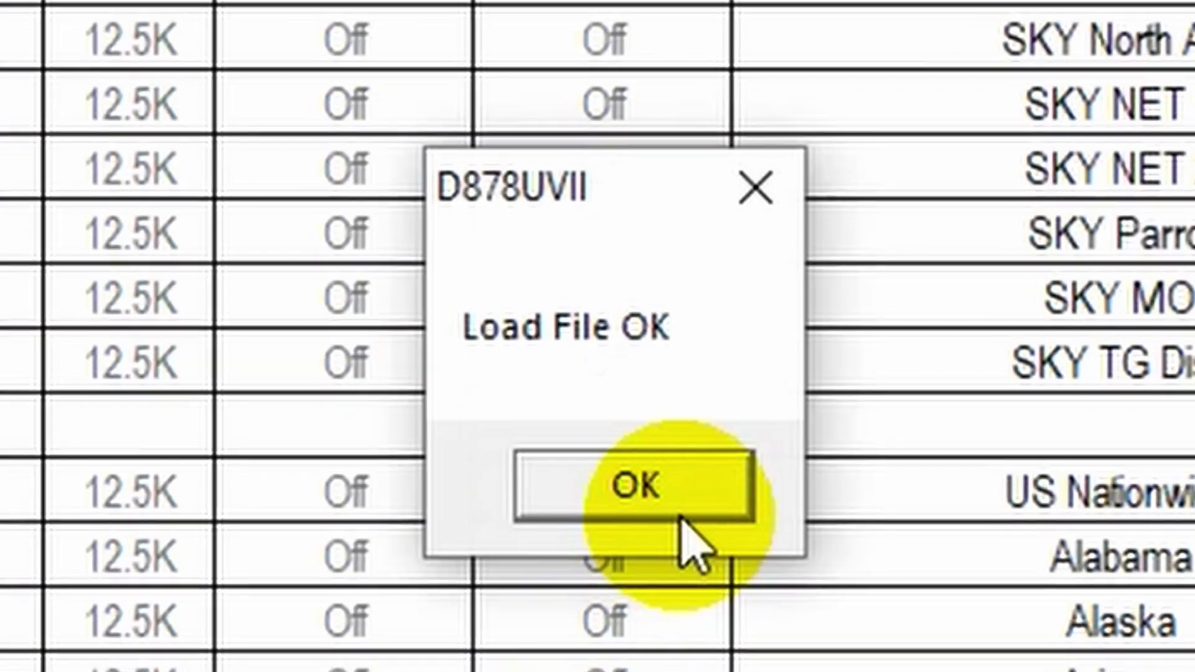
click(619, 381)
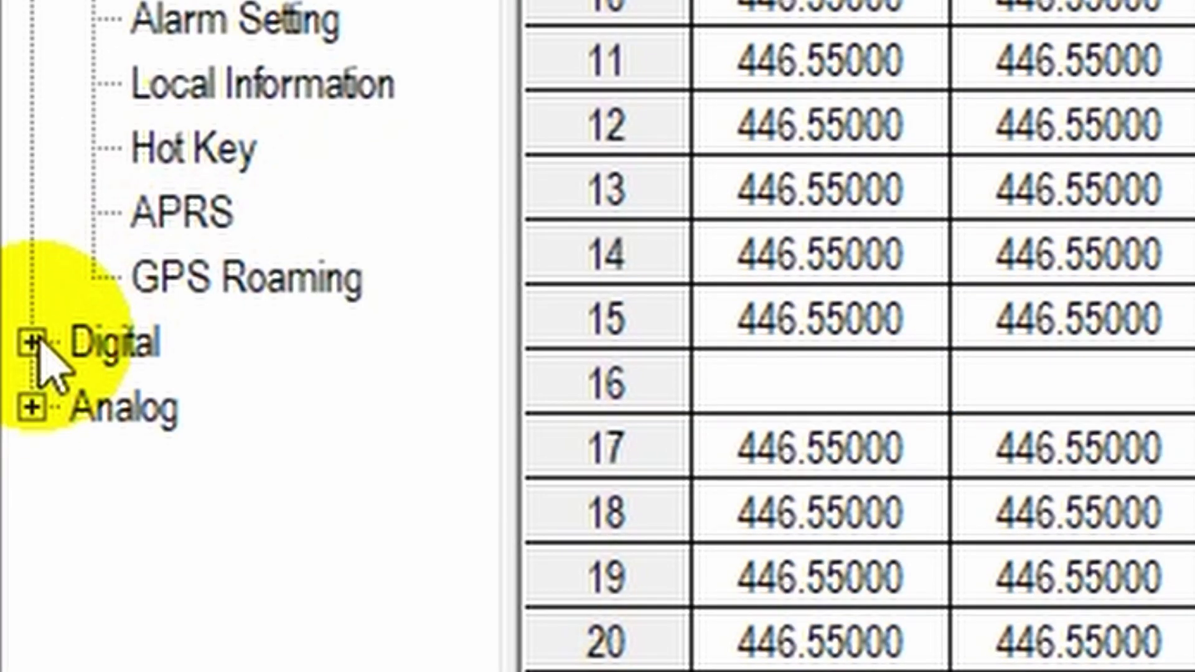
click(33, 342)
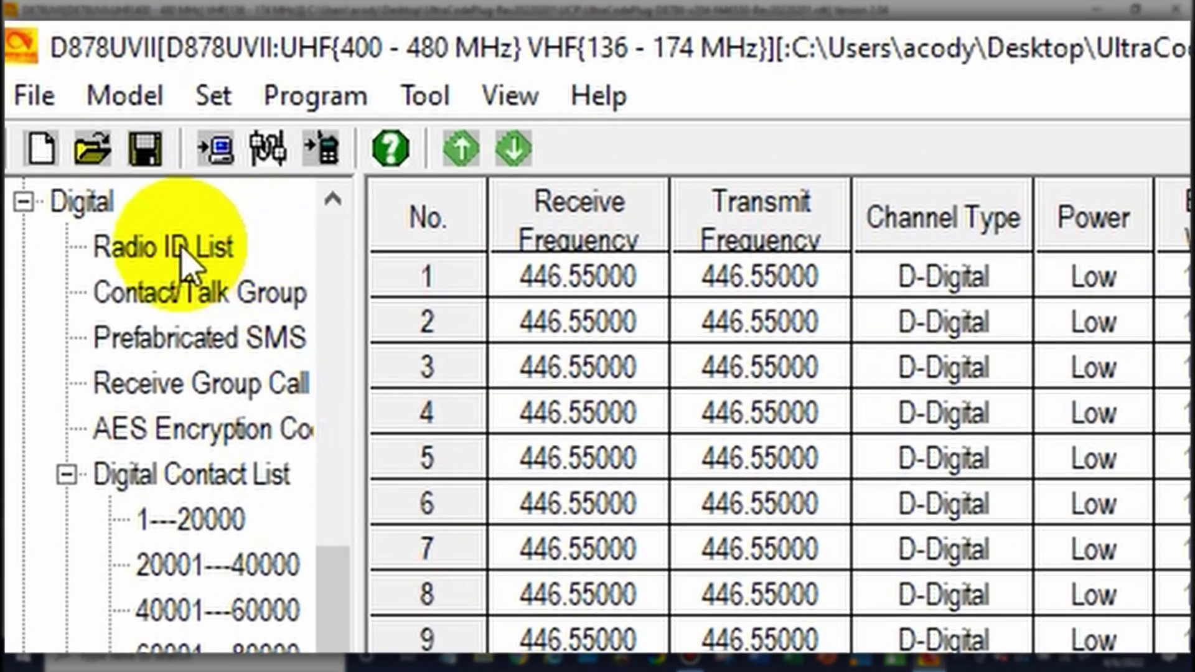
click(187, 255)
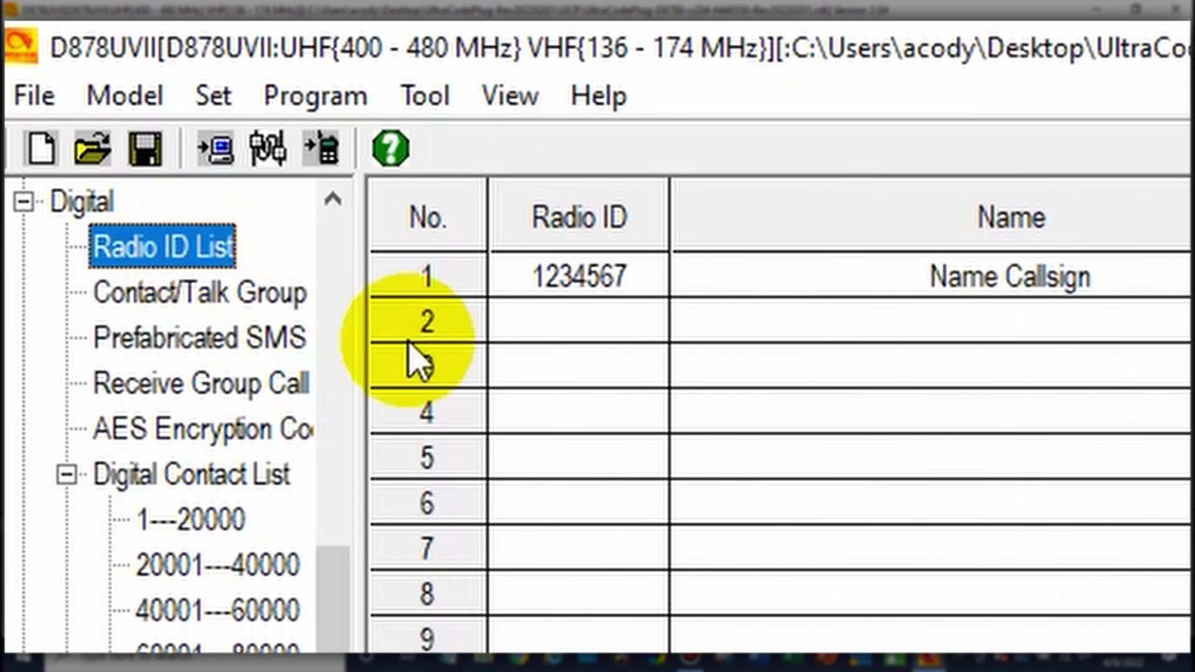
double_click(637, 281)
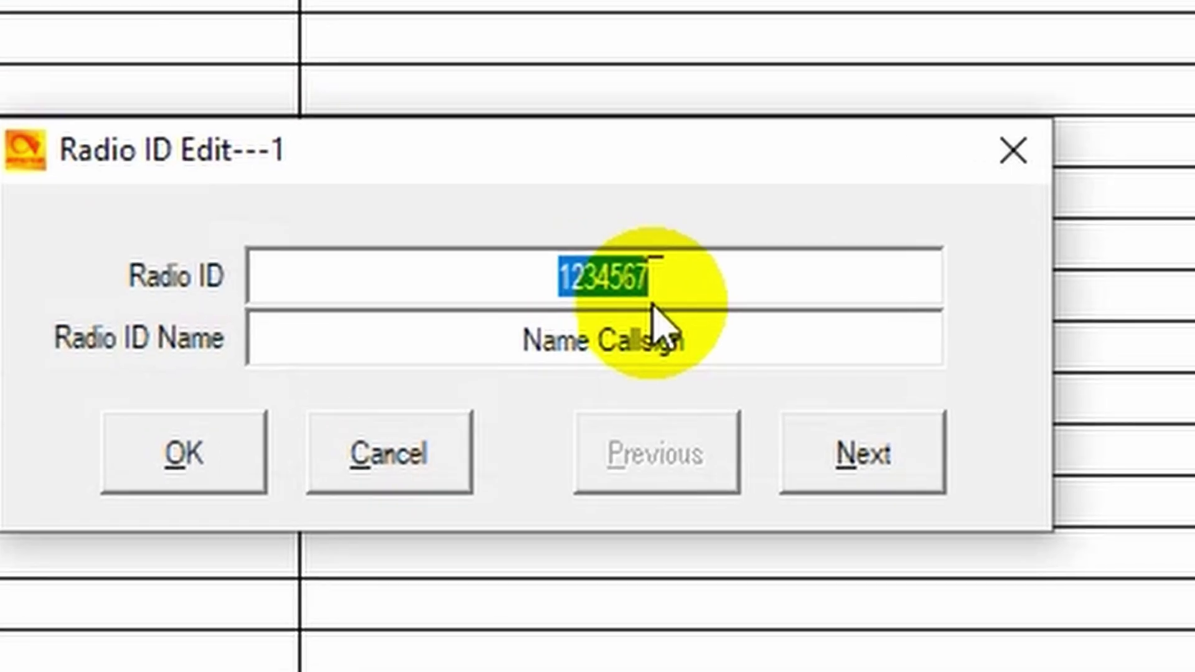
text(3152688)
click(760, 341)
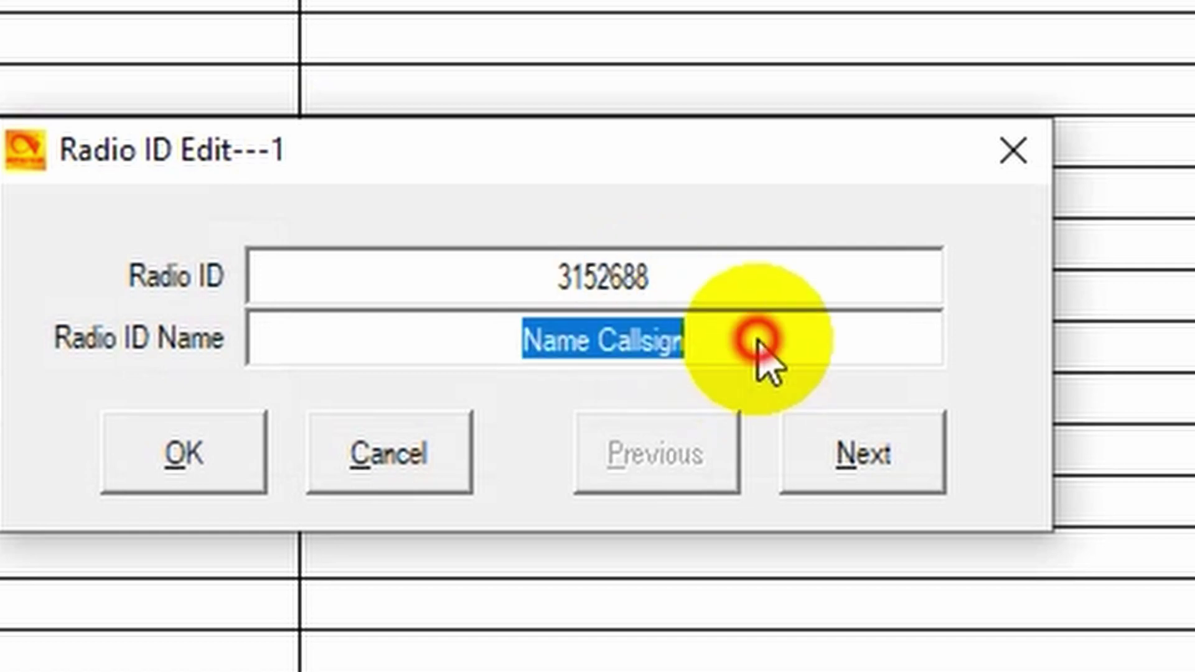
text(Cody W3AMG)
click(163, 488)
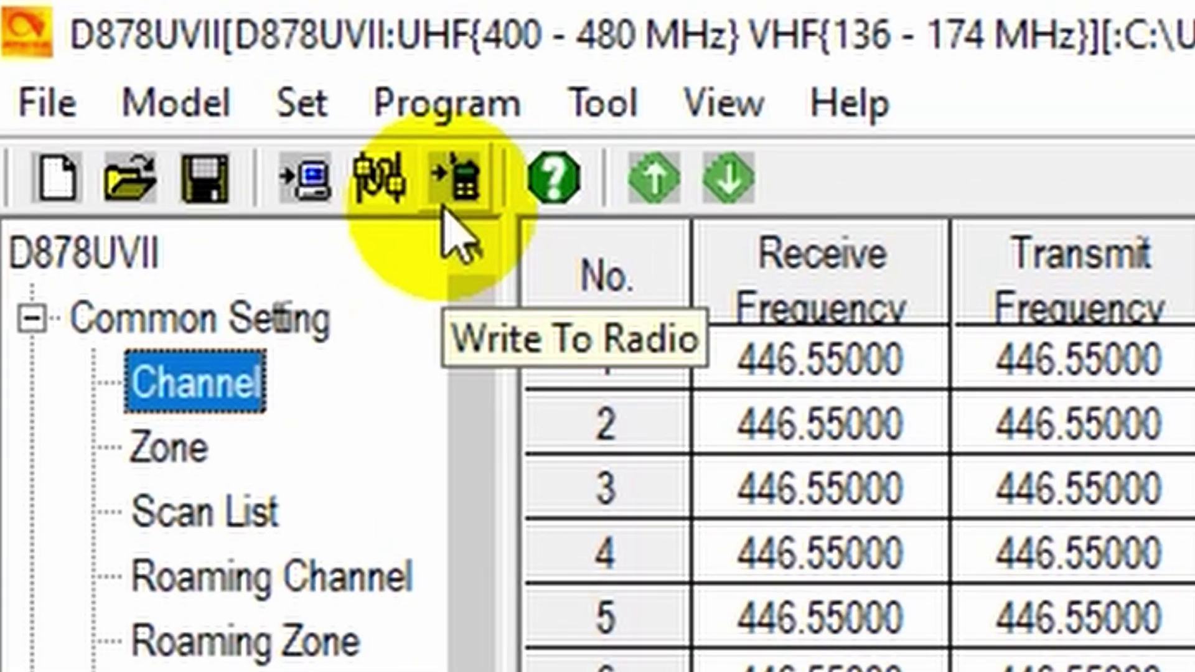
Start writing the codeplug to the radio over COM3 and confirm the data transfer
click(393, 187)
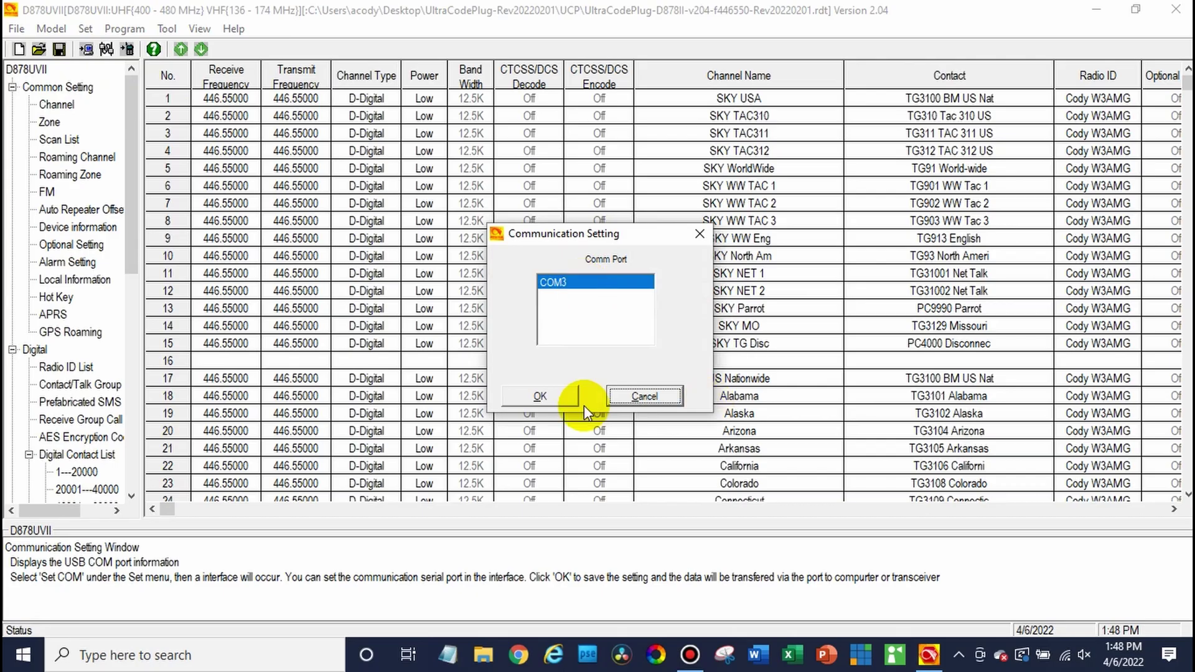
click(562, 402)
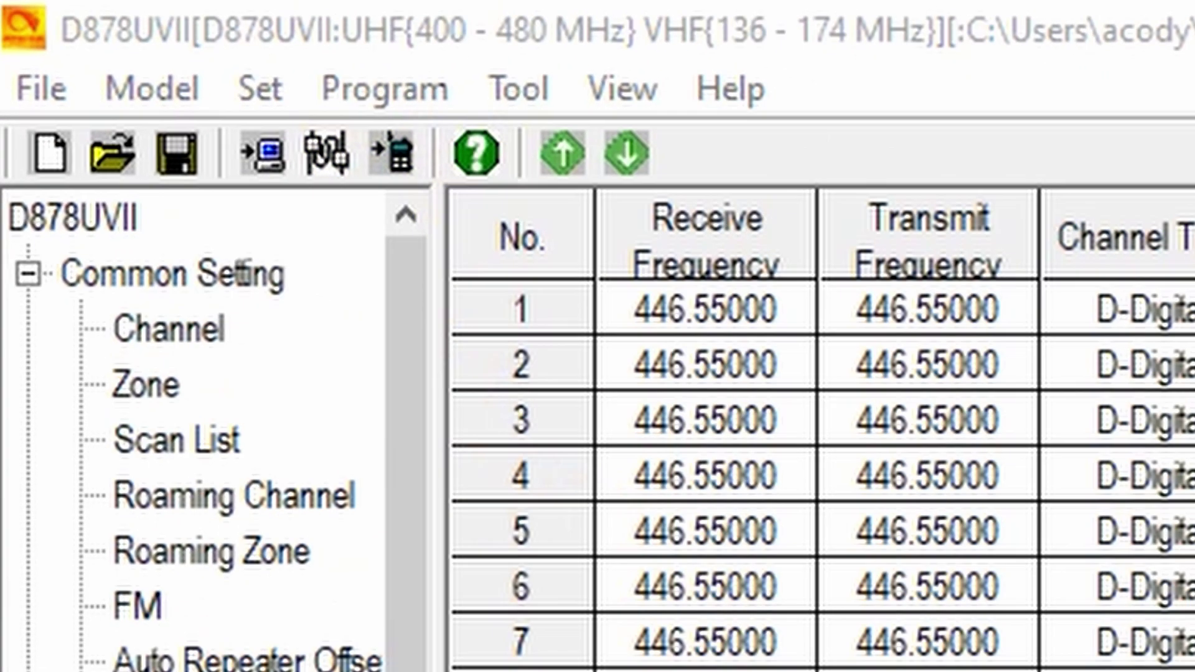
click(611, 381)
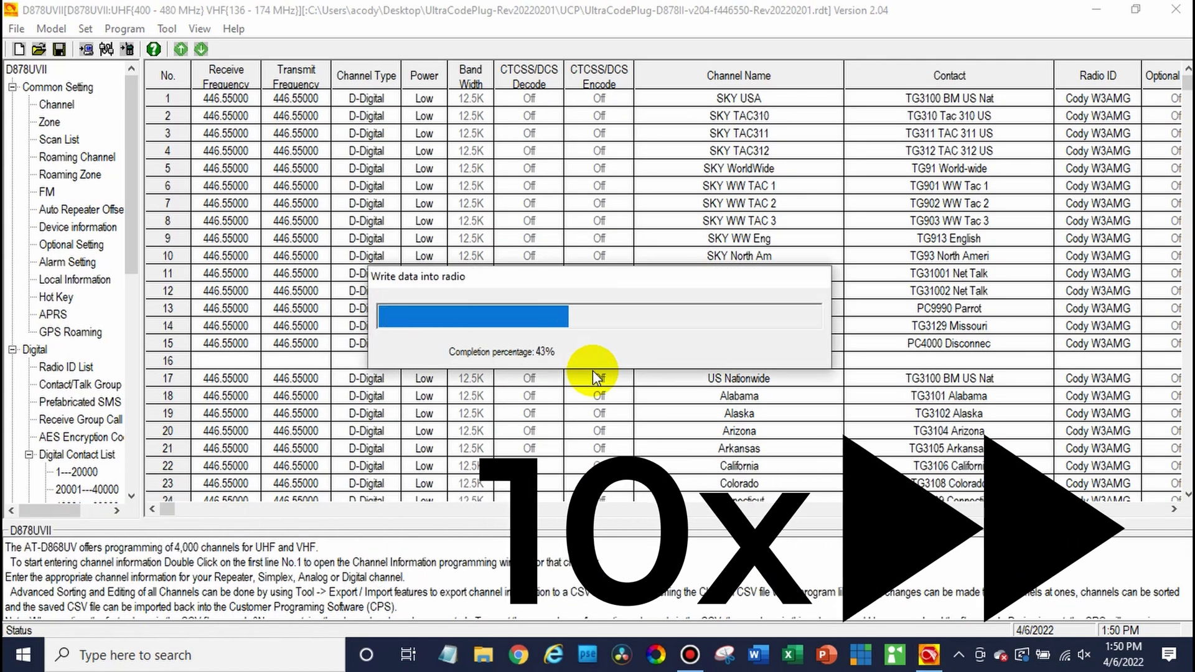
Dismiss the Write Data Completed message to return to the channel list
click(612, 372)
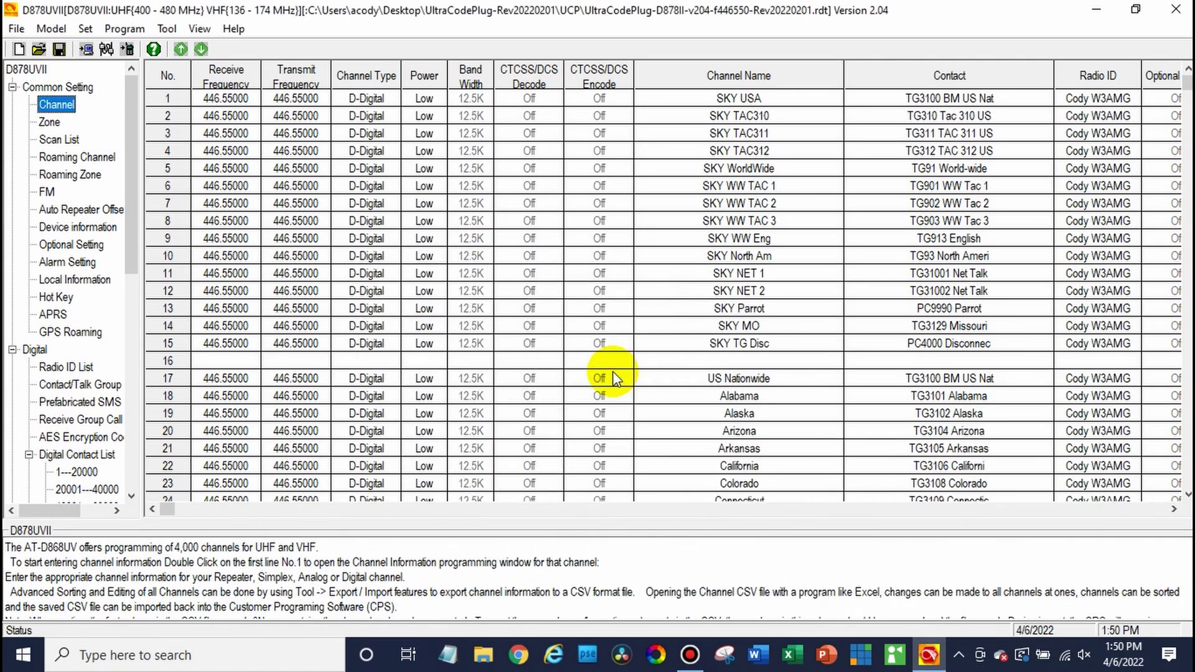